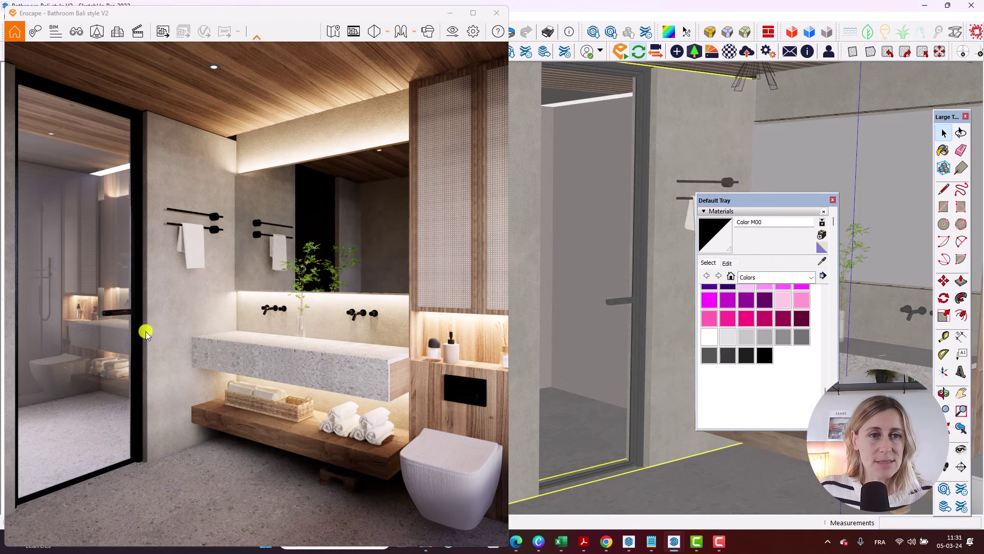
Nudge the render view and open the Enscape Material Editor for the Color M00 door glass.
left_click_drag(145, 331, 146, 346)
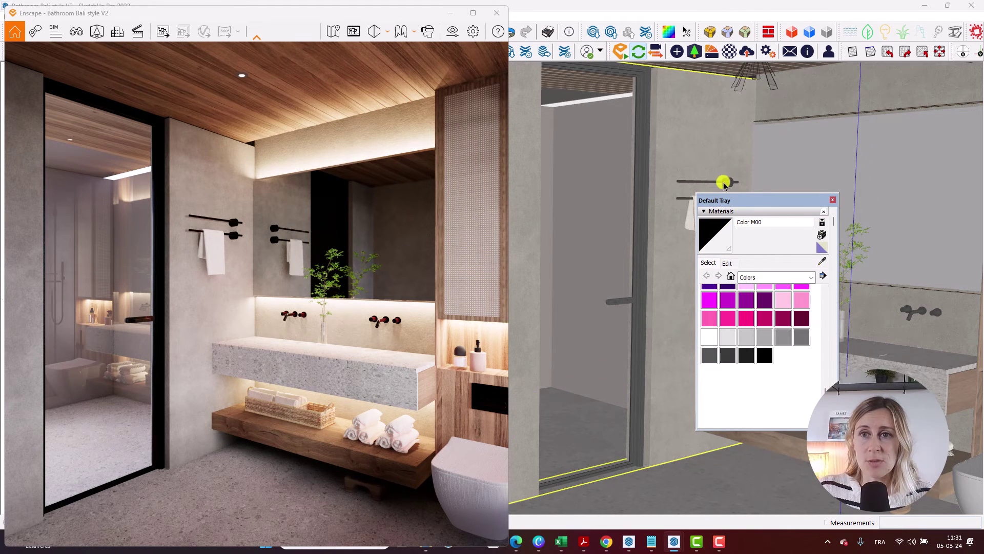
left_click(730, 53)
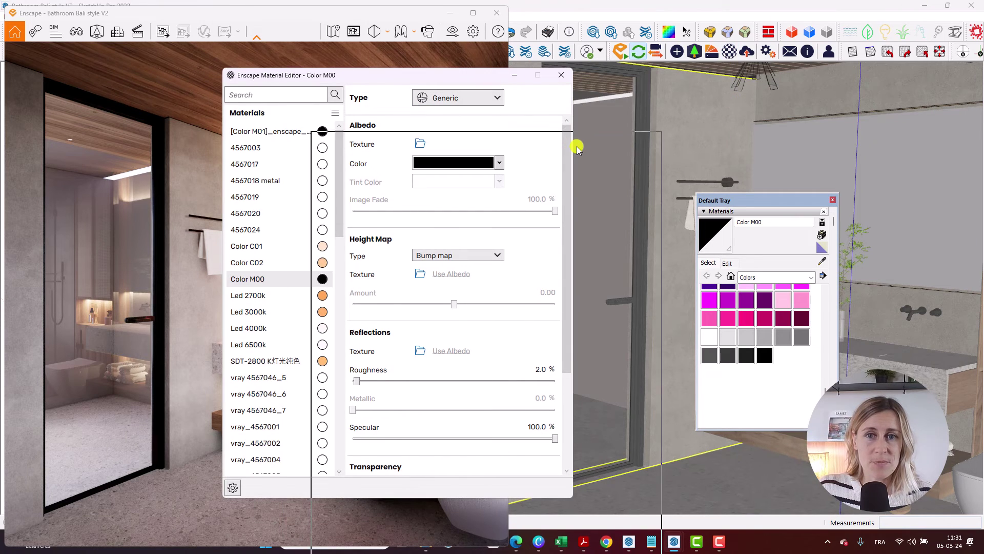
left_click(822, 262)
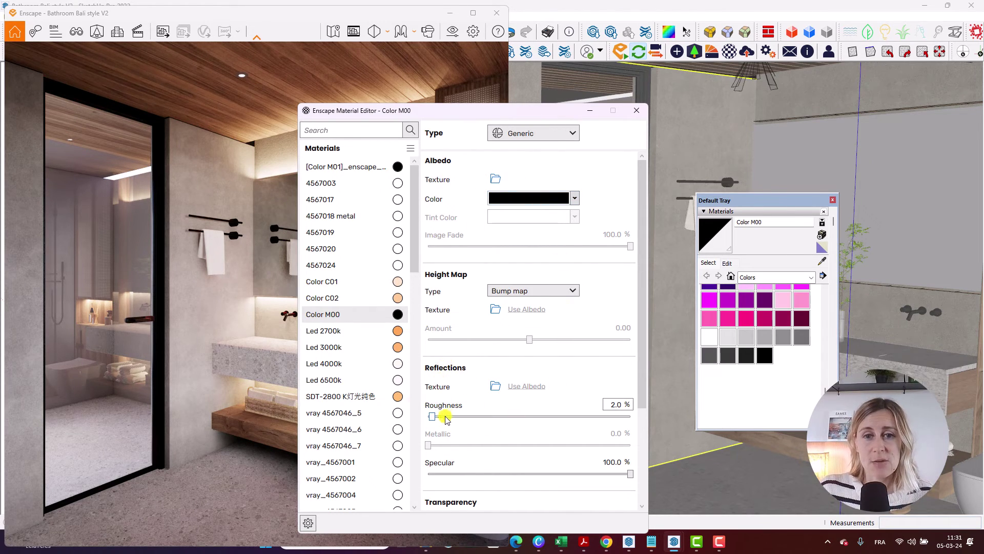
scroll(483, 409, "down", 3)
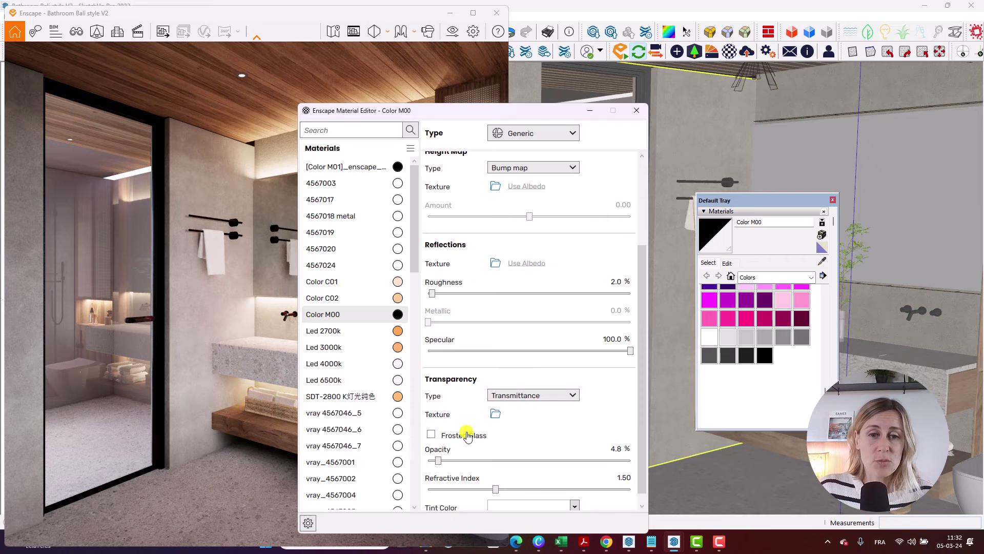
mouse_move(431, 473)
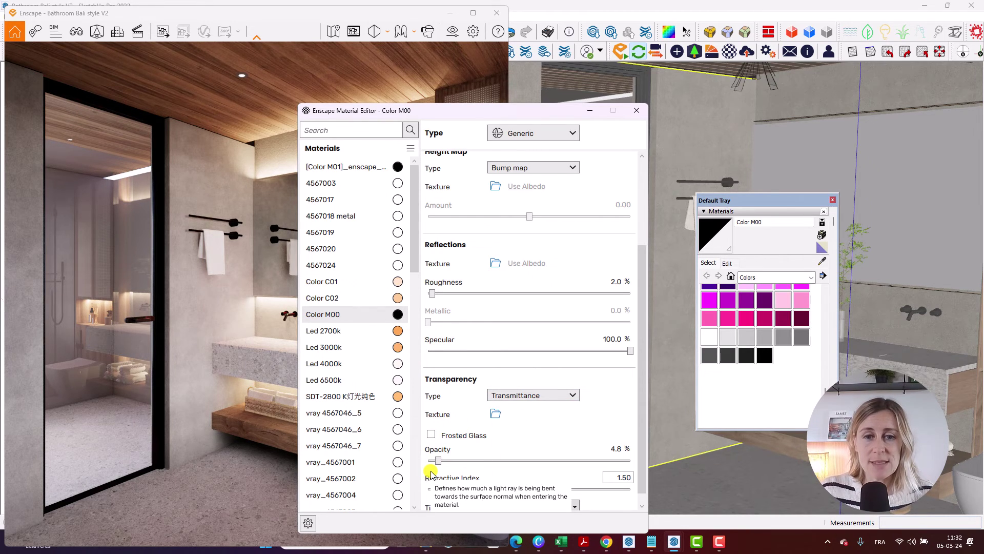
scroll(558, 343, "up", 3)
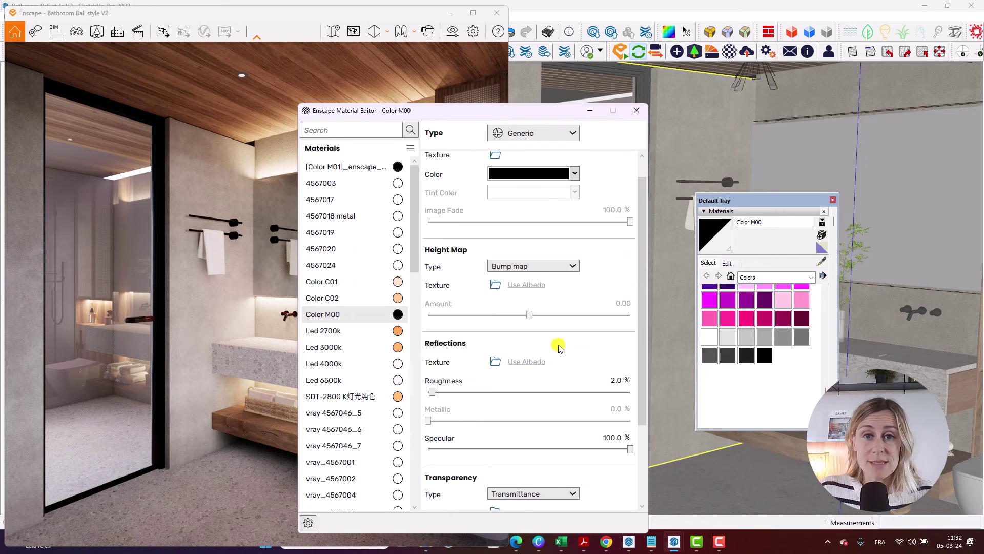
scroll(558, 344, "up", 1)
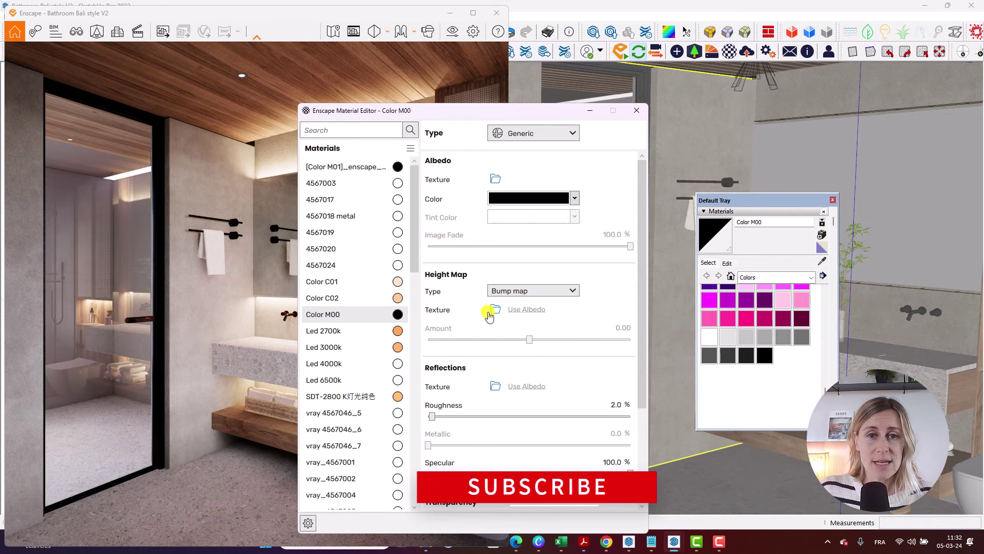
mouse_move(489, 314)
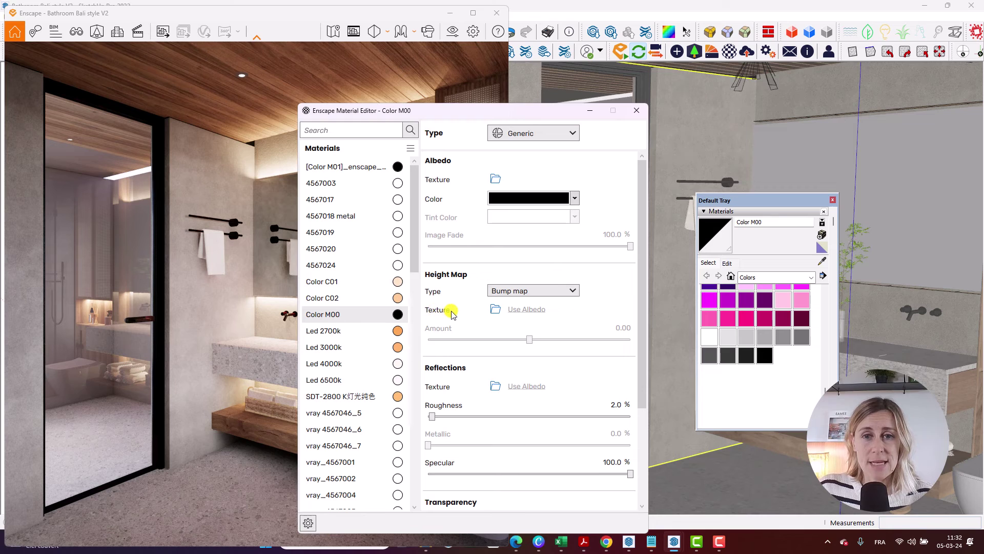
Load 'Map - fluted glass' as the Color M00 bump height map texture.
left_click(495, 309)
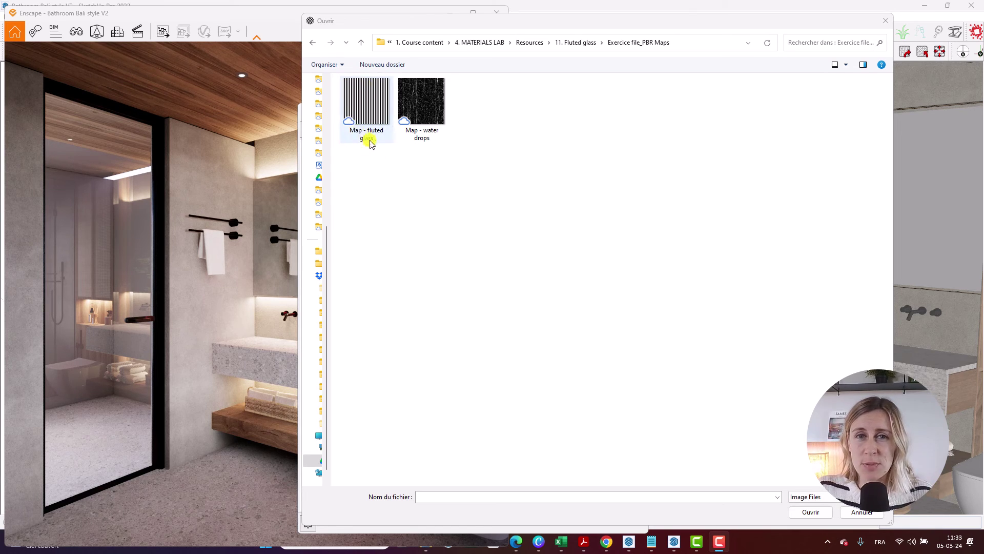
left_click(364, 109)
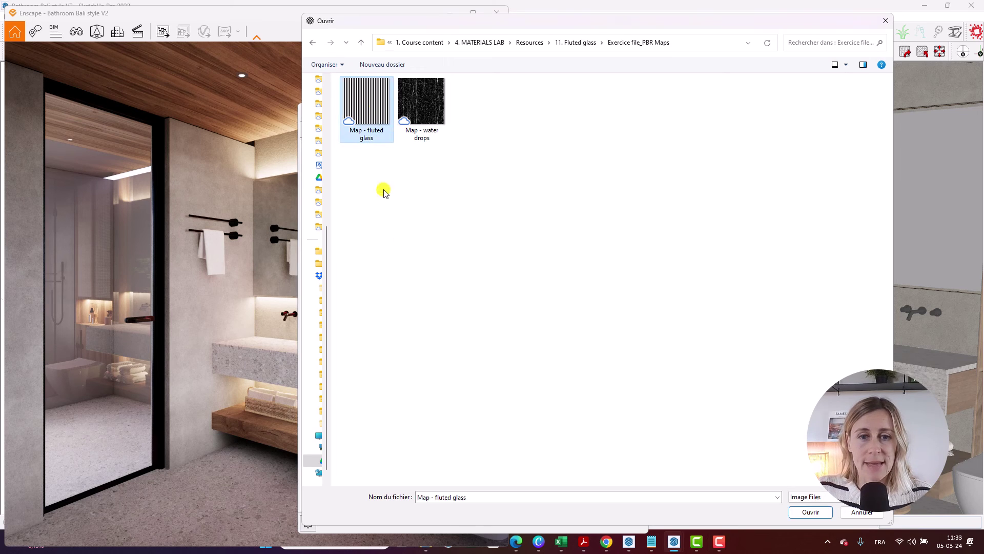
left_click(810, 512)
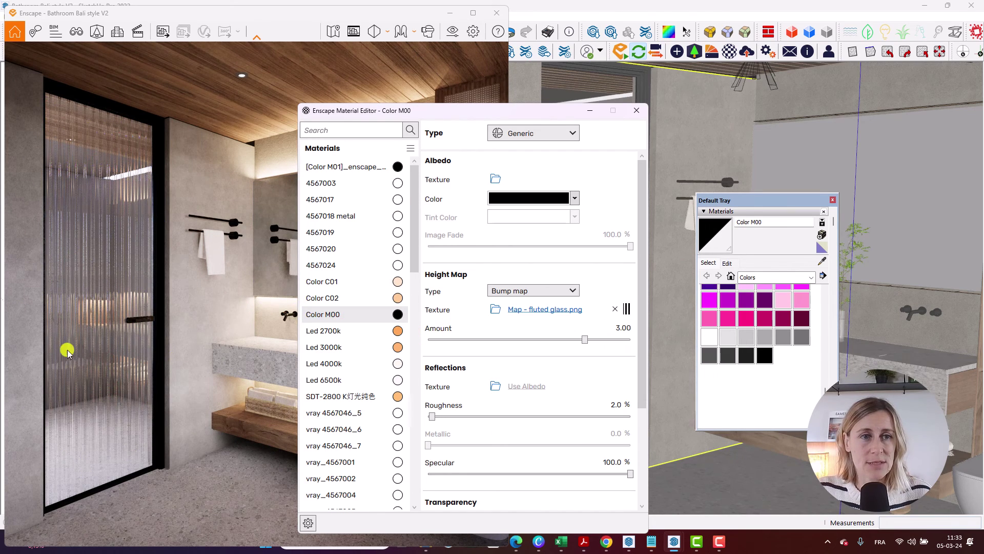
left_click(615, 309)
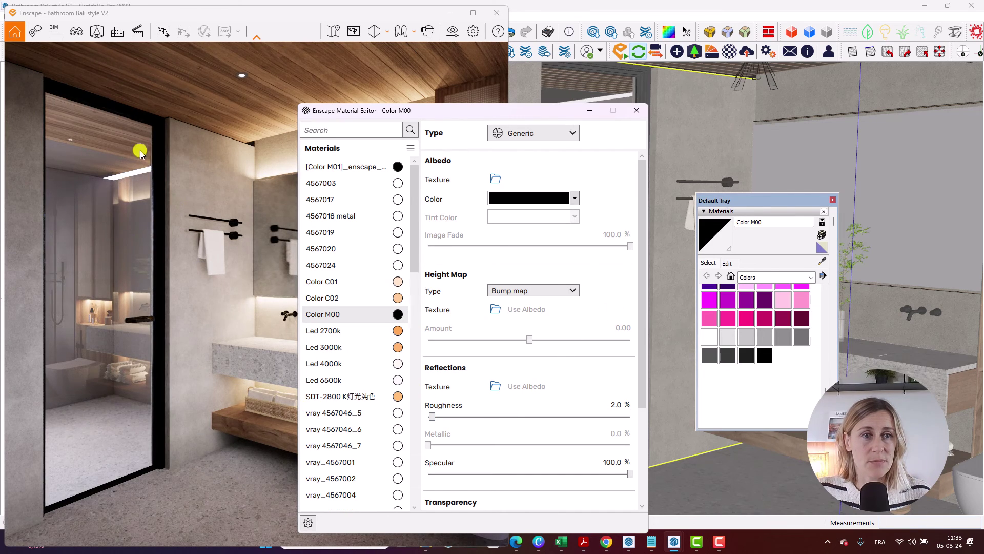
left_click(496, 308)
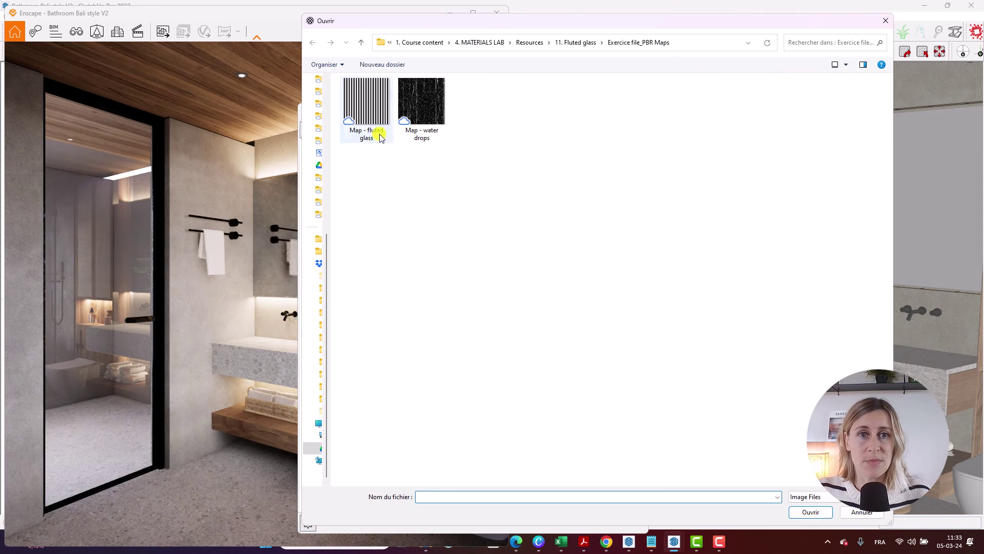
left_click(370, 114)
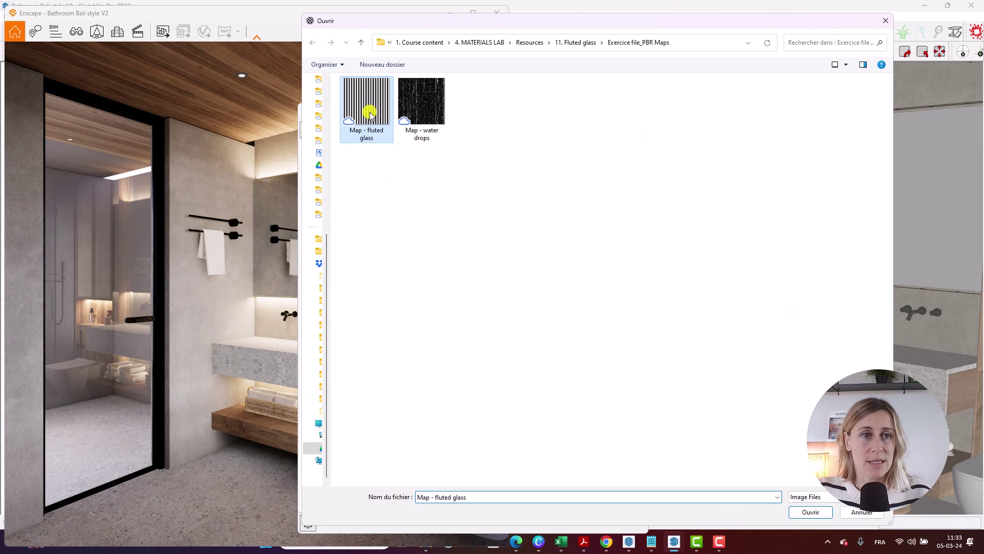
left_click(807, 512)
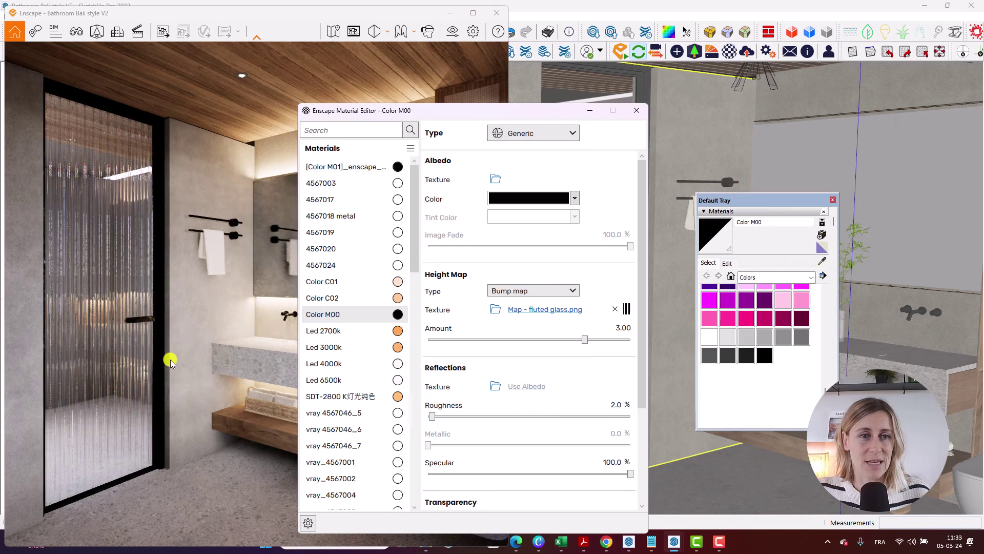
key("Left")
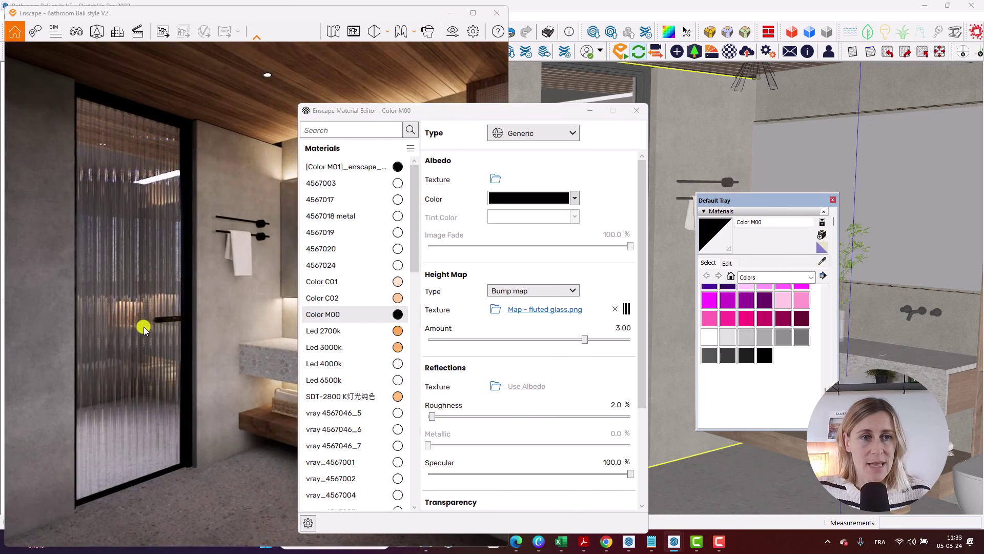
key("Right")
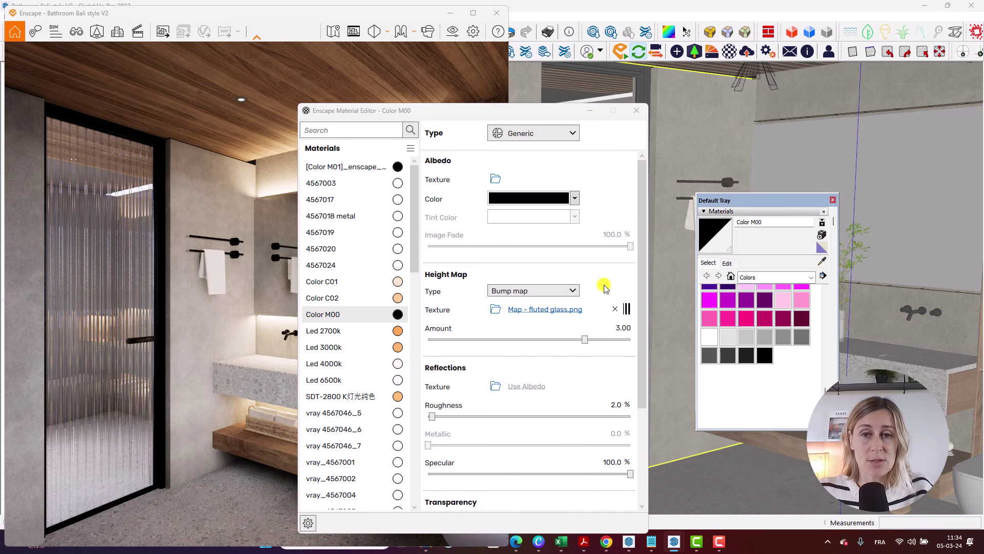
Open the bump texture's settings and try Inverted, leaving it switched off.
mouse_move(626, 310)
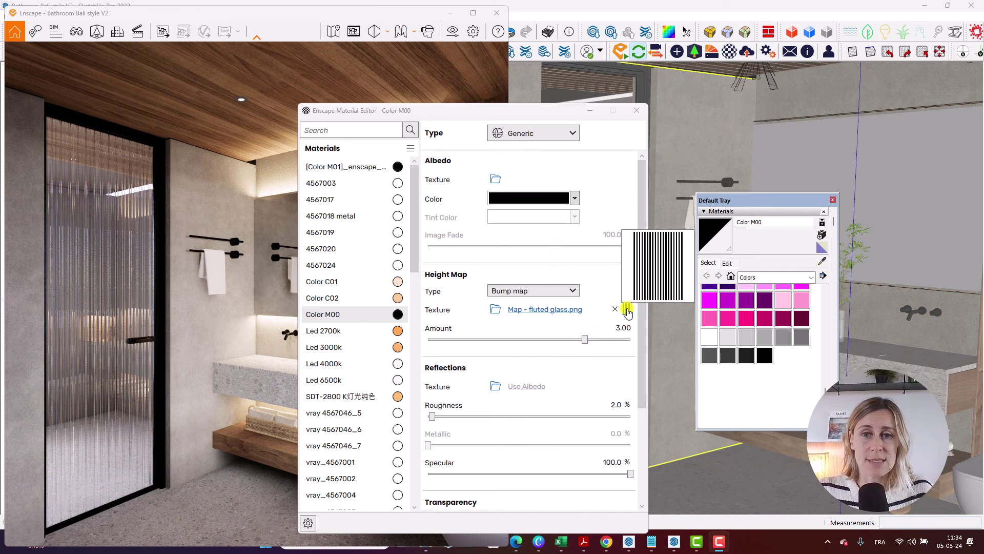
left_click(628, 310)
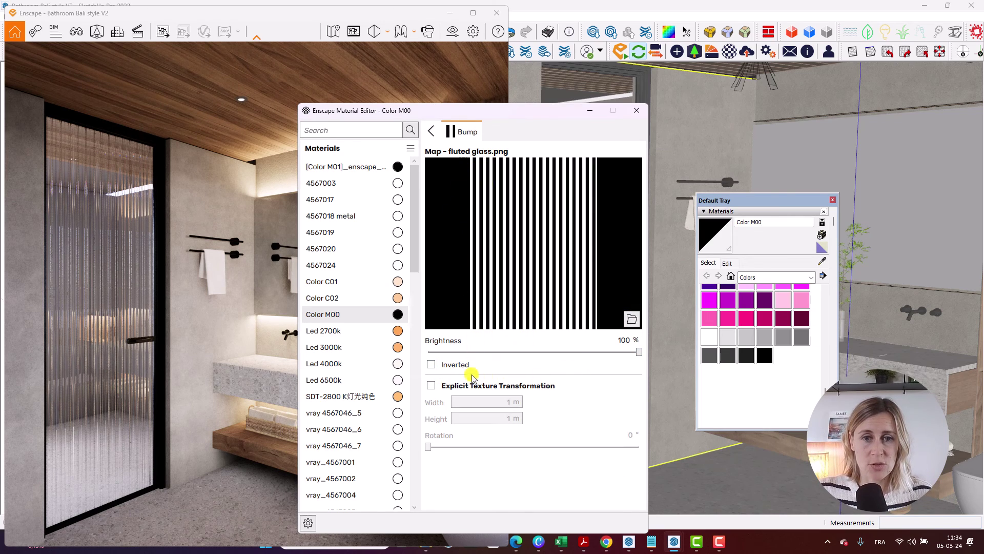
left_click(431, 364)
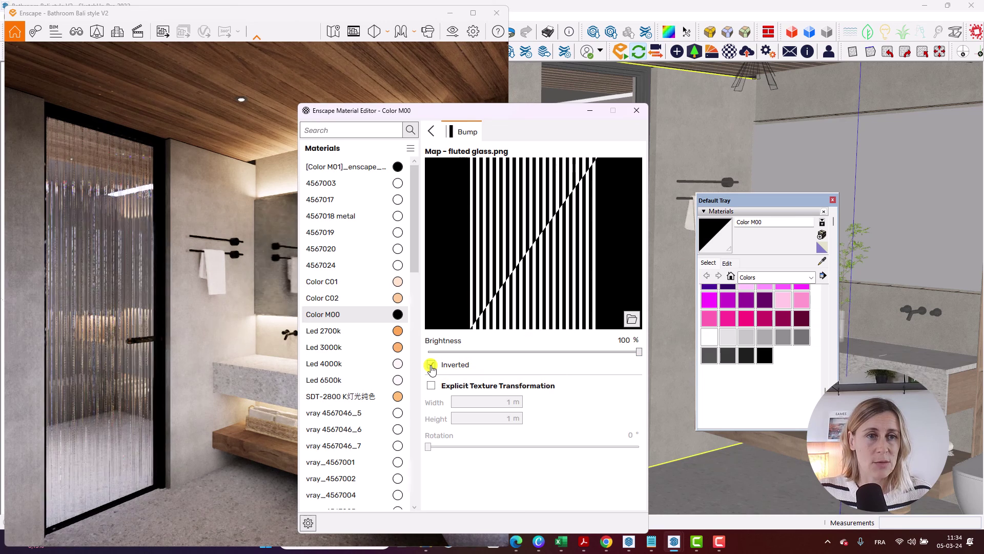
left_click(431, 364)
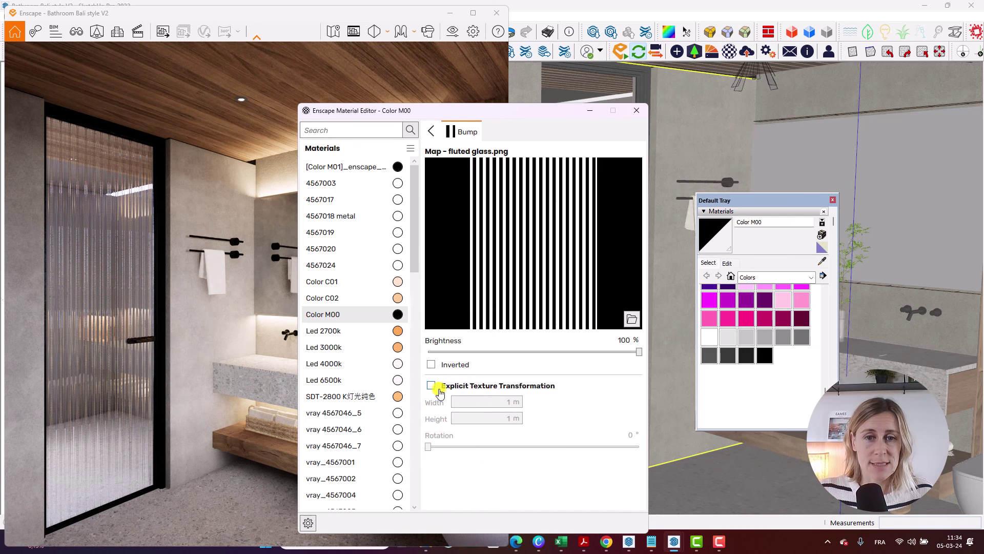
Enable Explicit Texture Transformation and set the bump texture width to 0.2 m.
left_click(431, 386)
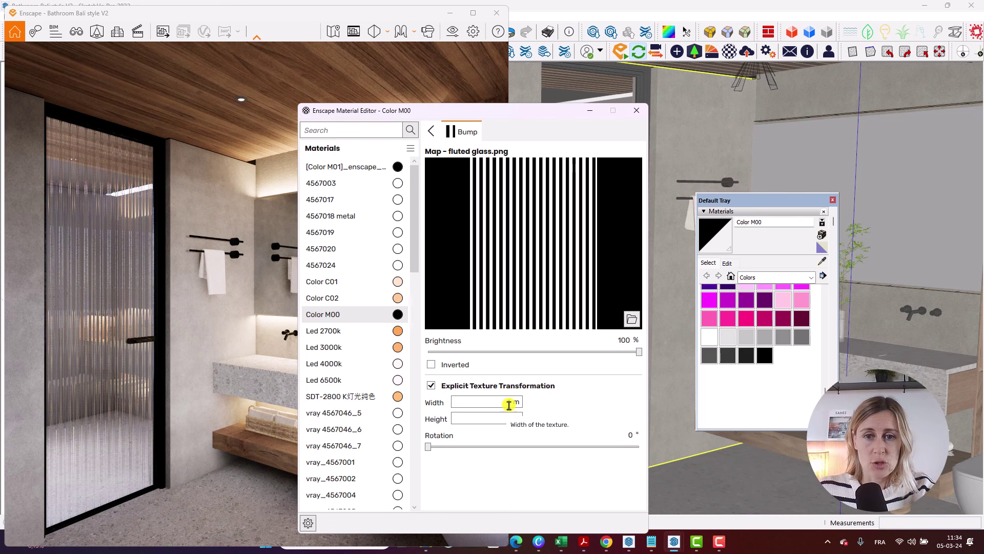
left_click(510, 405)
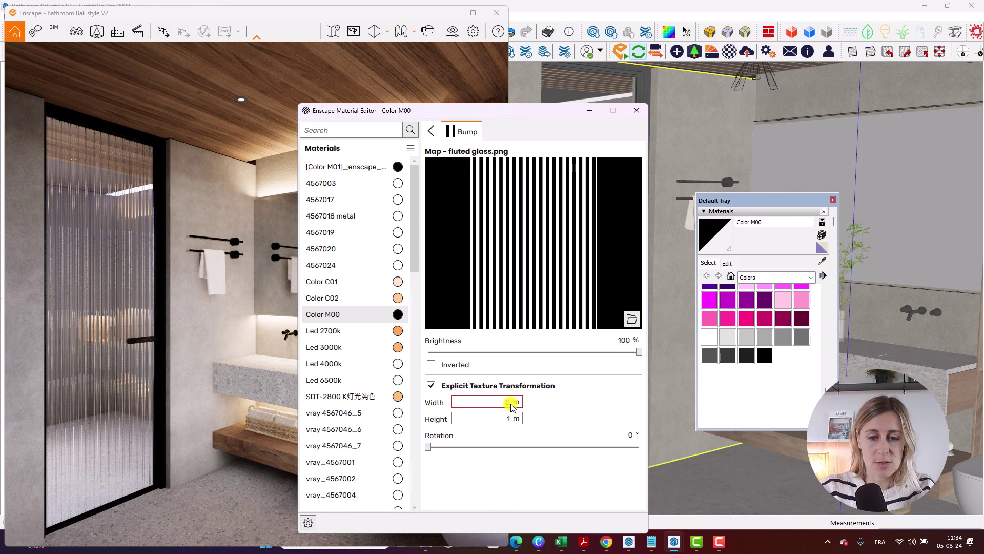
type("0.2")
left_click(510, 418)
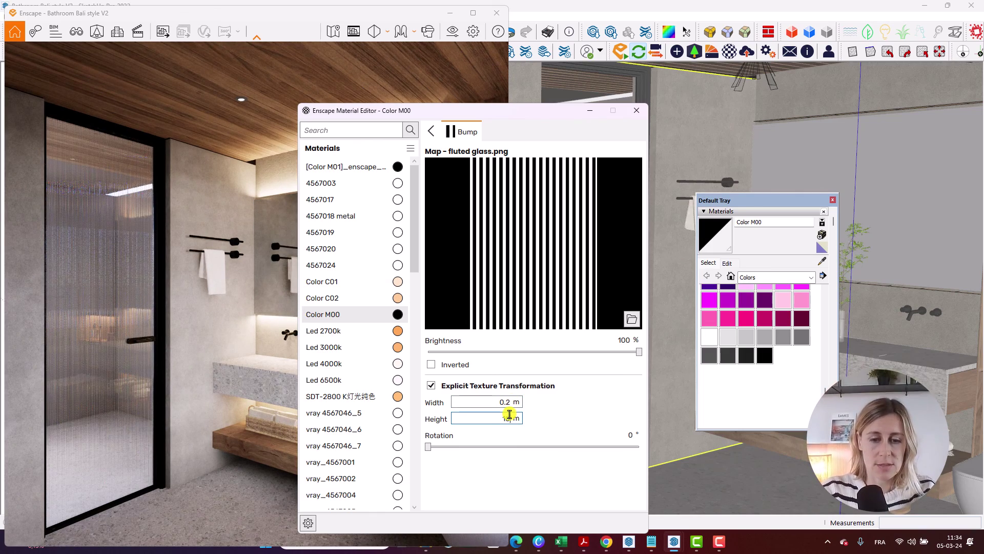
Set the texture height to 0.2 m, then fly up to the fluted door, look around, and back out.
type("0.2")
scroll(156, 359, "up", 3)
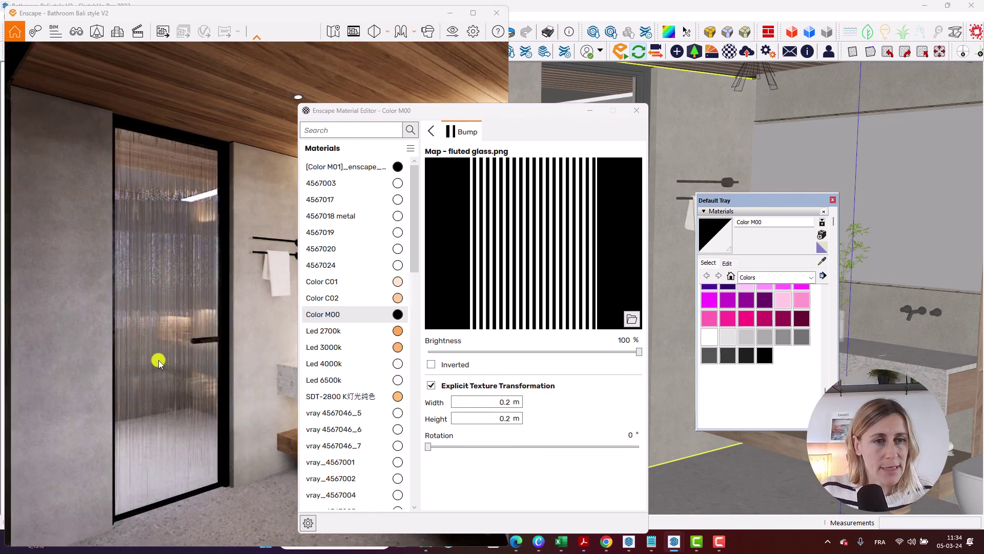
scroll(159, 360, "up", 5)
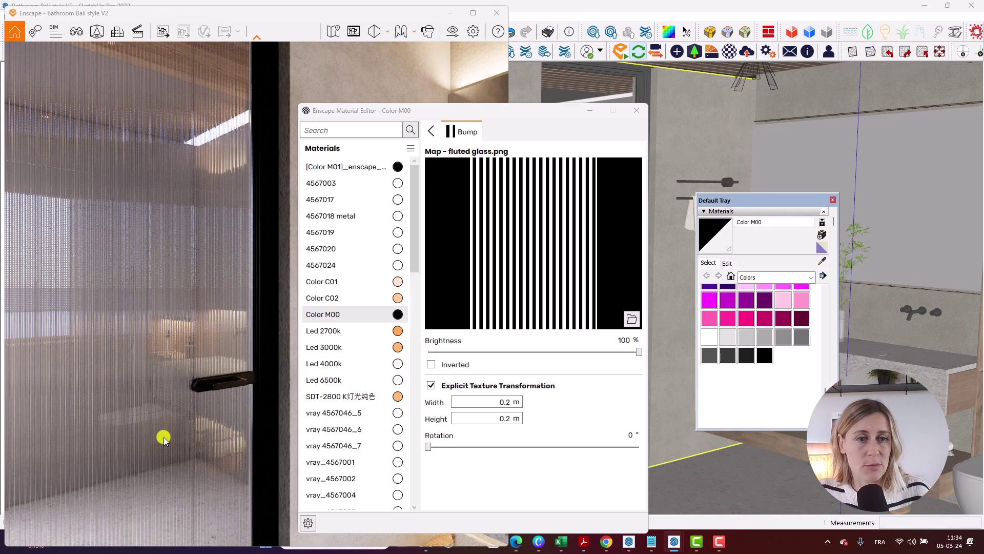
scroll(173, 450, "up", 5)
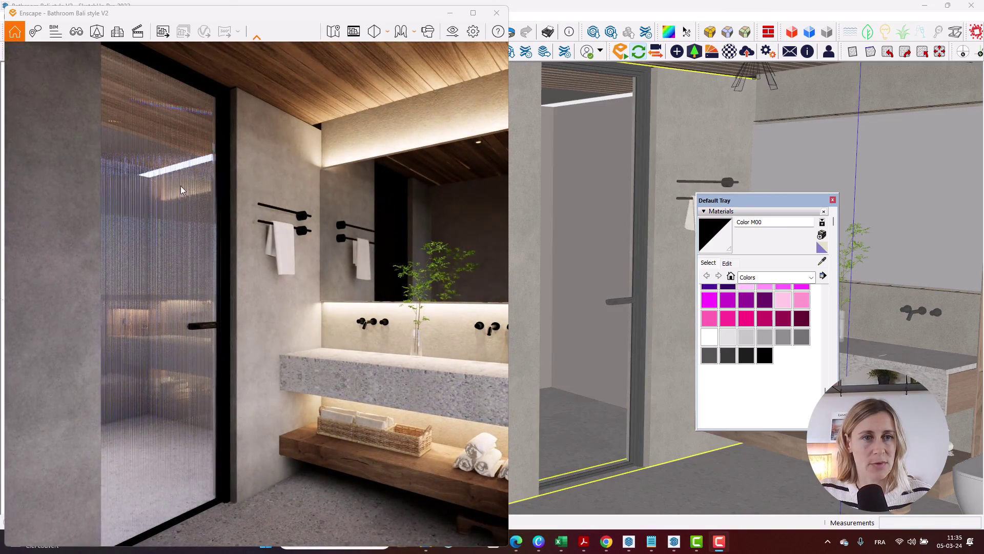
scroll(182, 381, "up", 8)
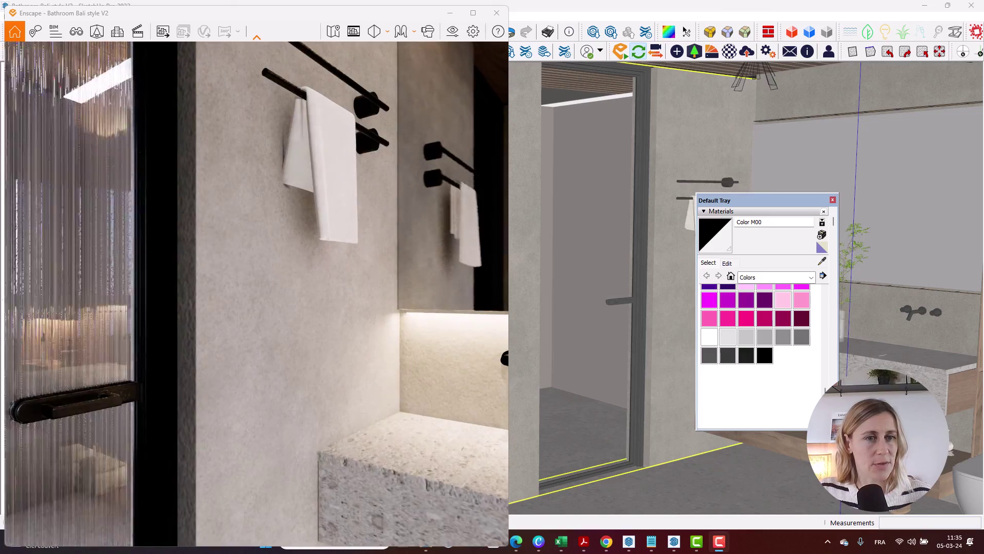
scroll(207, 400, "up", 3)
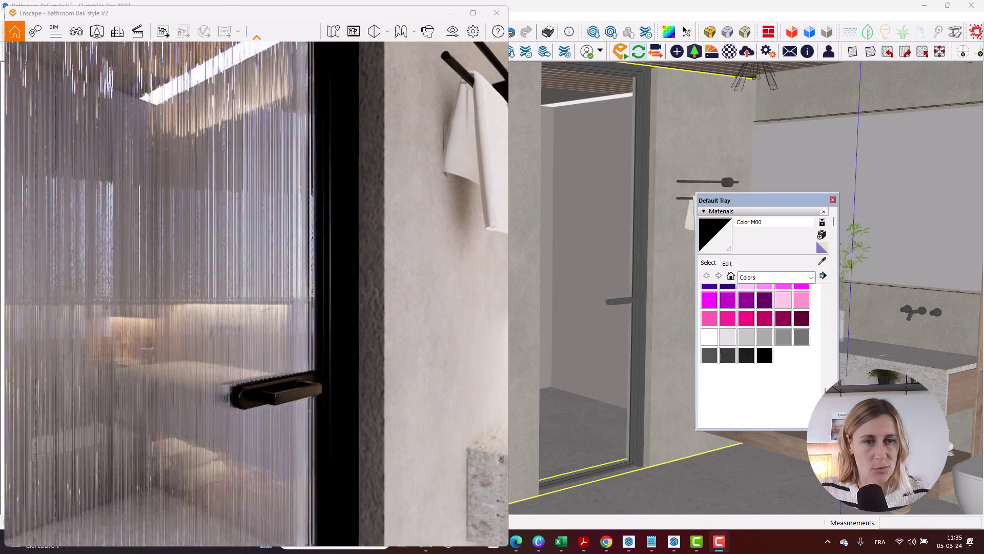
left_click_drag(246, 435, 113, 359)
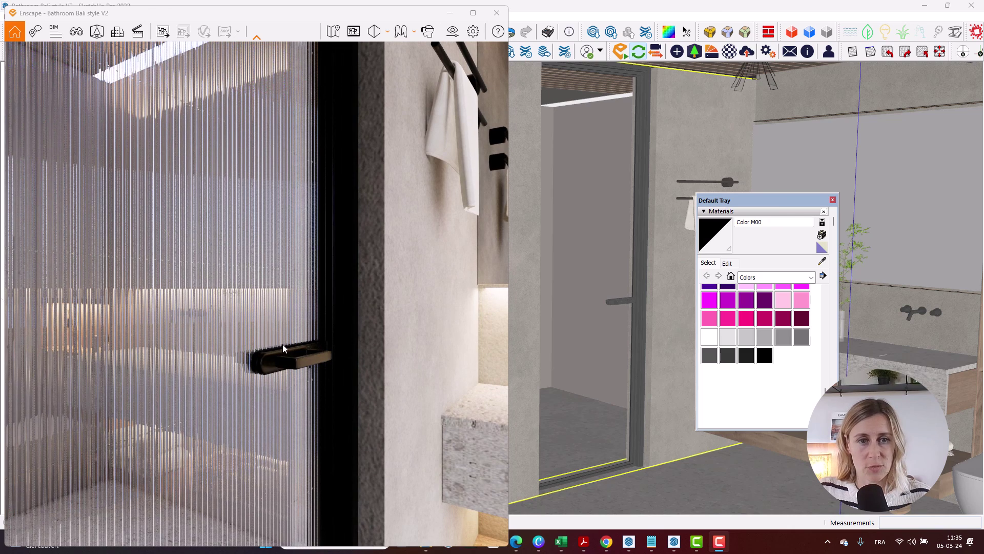
scroll(284, 348, "down", 5)
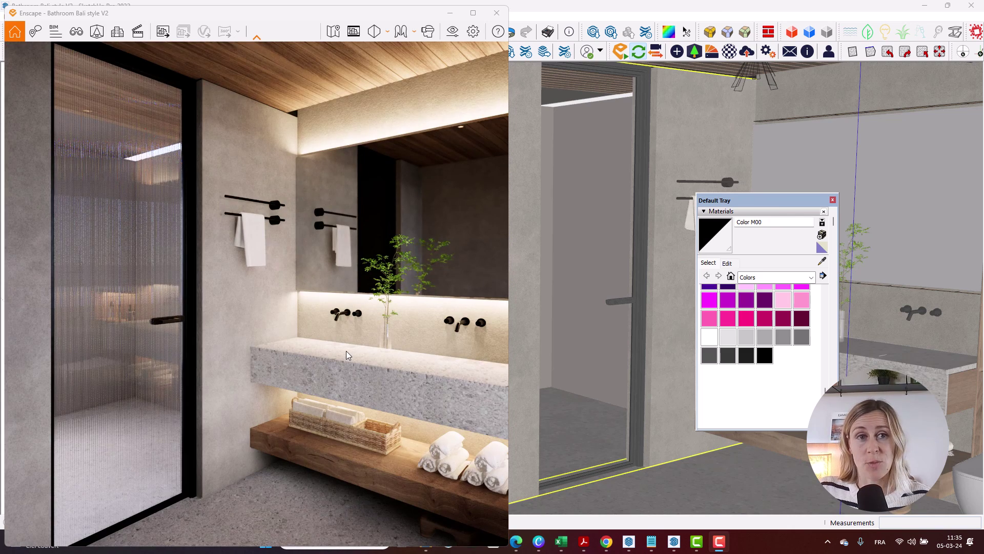